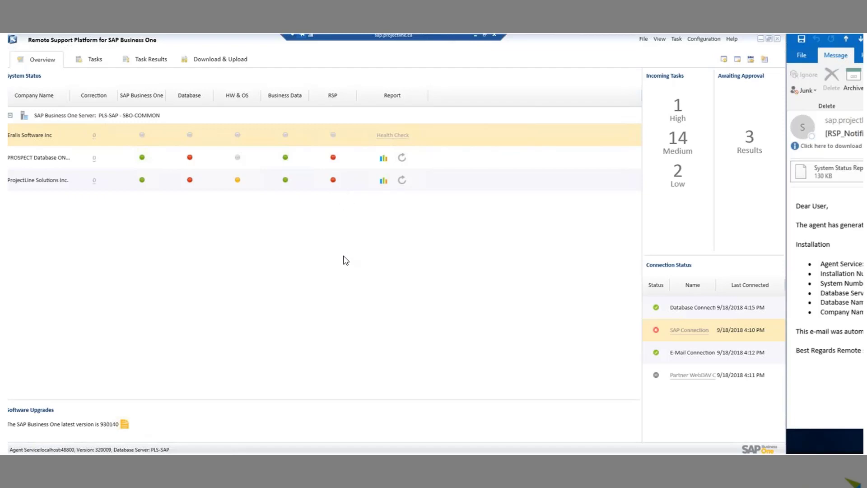
Advance to the RSP Tasks slide showing 4 active tasks and the Task Results Upload configuration.
click(95, 59)
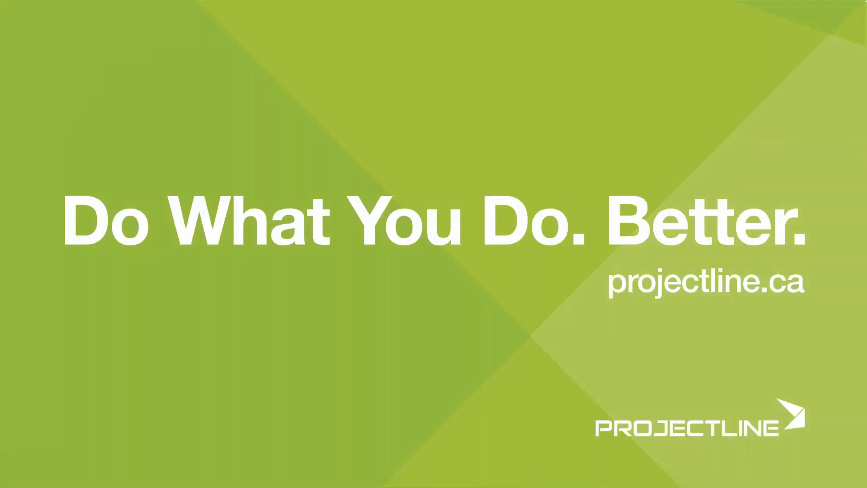
End the slide show and switch to Outlook's SBO_PLS_PROD System Status Report, rated Poor overall.
key(Escape)
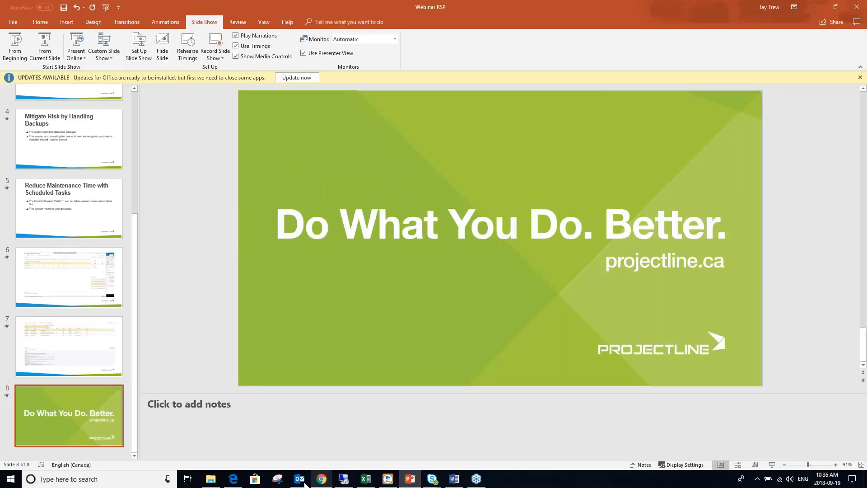
mouse_move(305, 484)
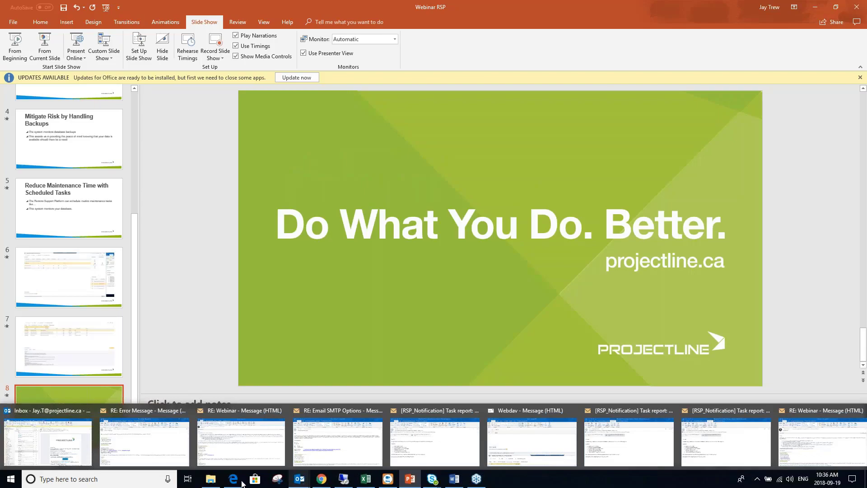
mouse_move(233, 478)
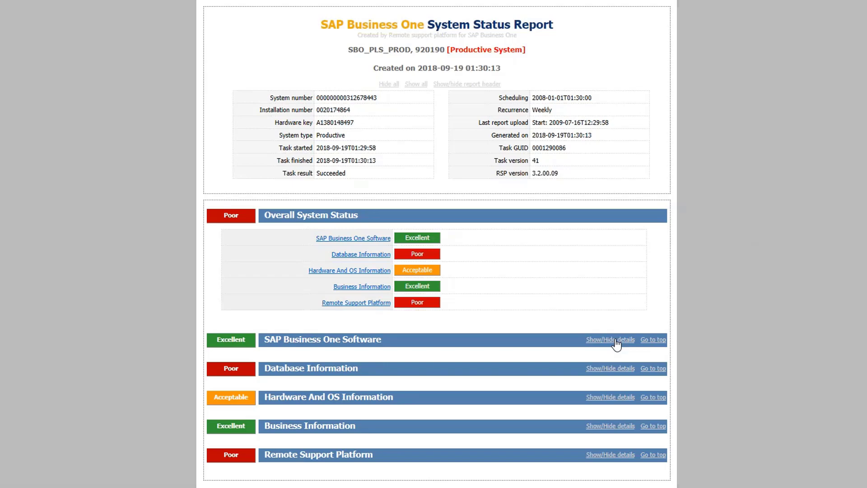
Expand the SAP Business One Software and Database Information sections of the SBO_PLS_PROD report.
click(615, 340)
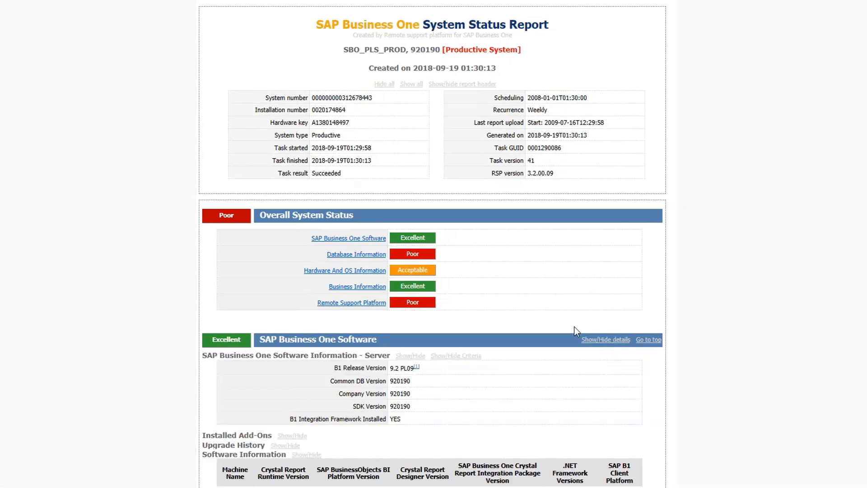
scroll(573, 318, down, 3)
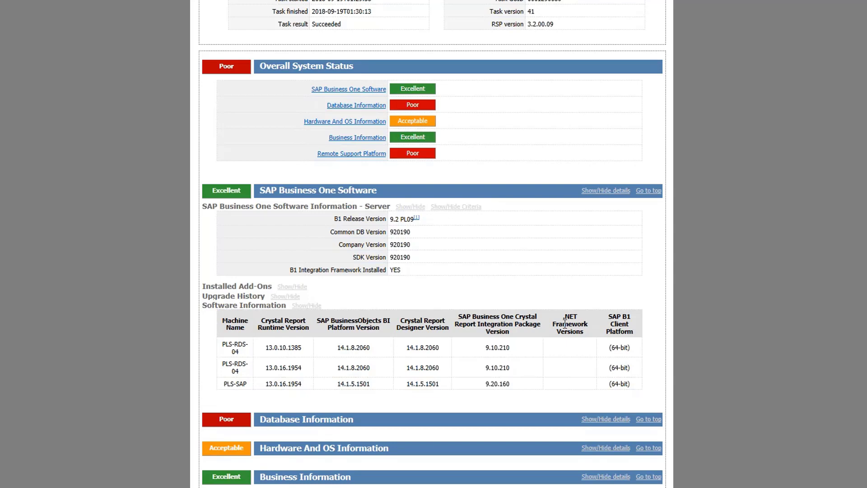
click(615, 420)
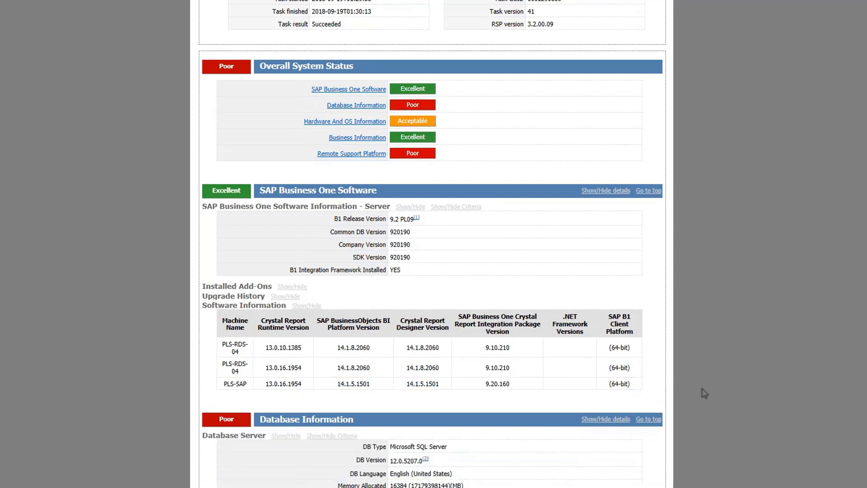
scroll(701, 395, down, 4)
scroll(701, 395, down, 5)
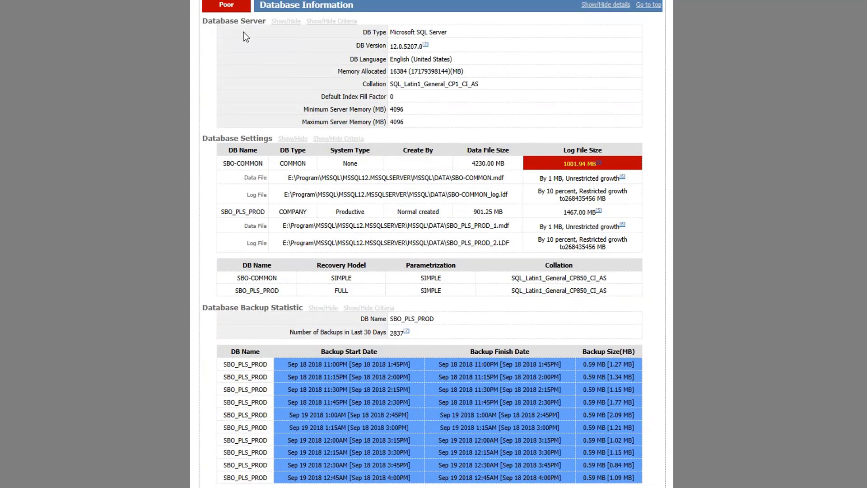
Check the guidance for the oversized log file, then expand Hardware And OS Information.
click(587, 164)
click(737, 233)
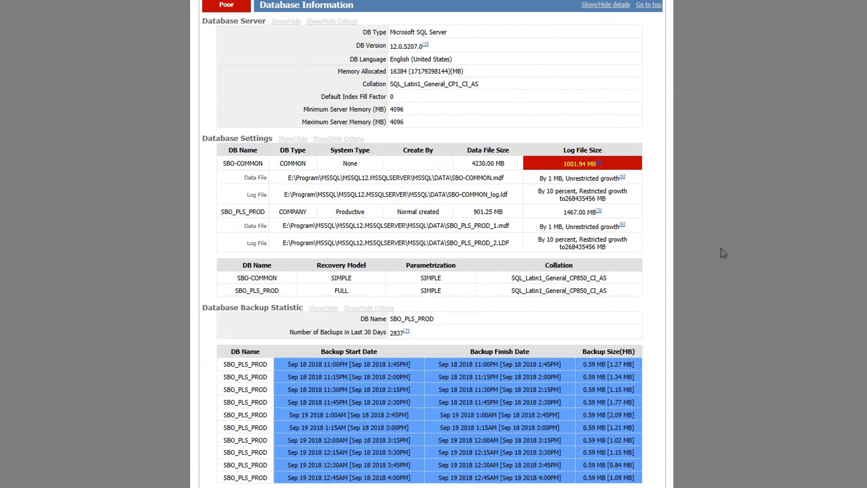
scroll(720, 251, down, 2)
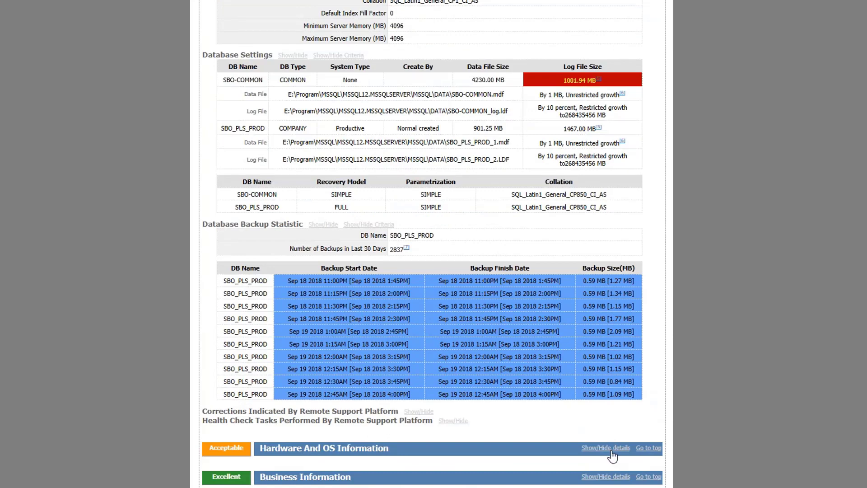
click(606, 448)
scroll(686, 395, down, 5)
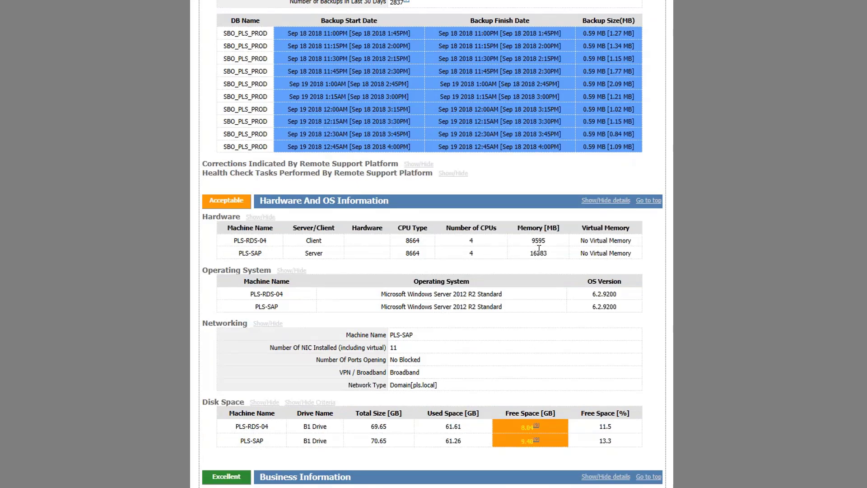
mouse_move(533, 431)
Scroll through Business Information and Remote Support Platform, then bring up the SBO_VIVERE_UAT report.
scroll(751, 381, down, 12)
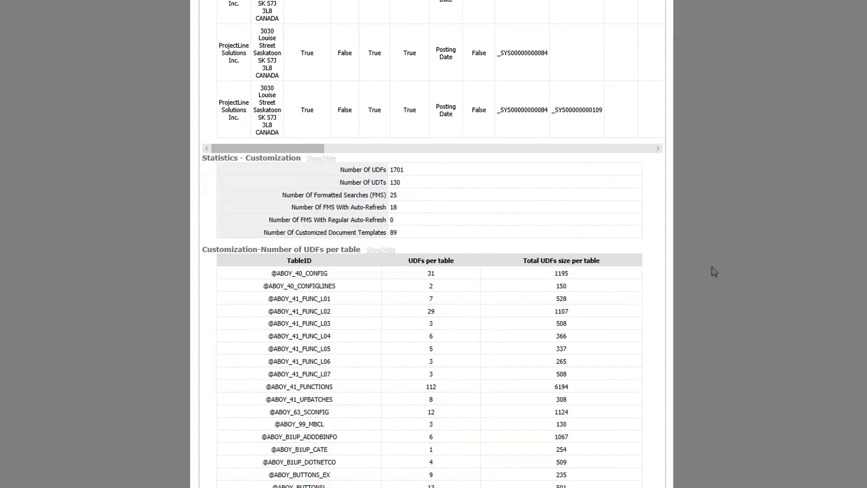
scroll(600, 293, down, 3)
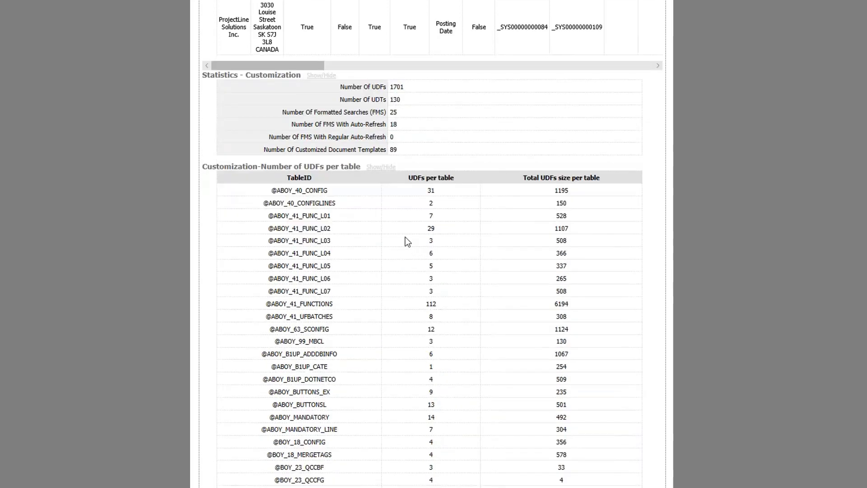
scroll(405, 237, down, 20)
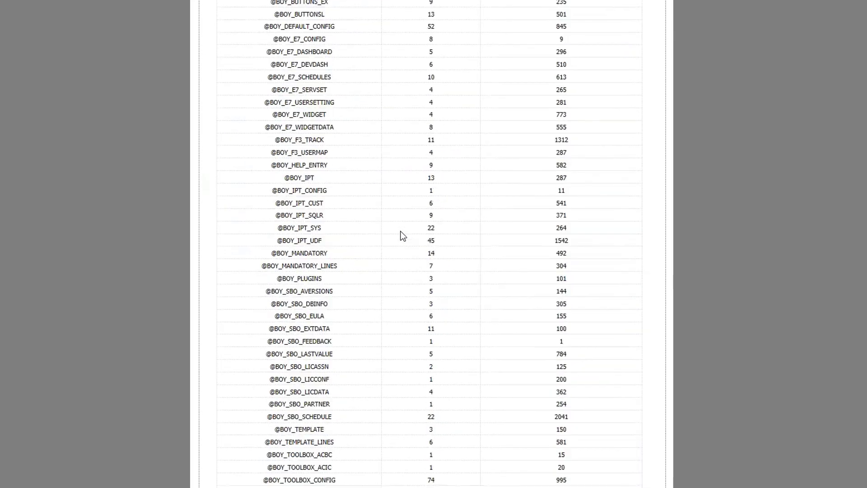
scroll(404, 236, down, 15)
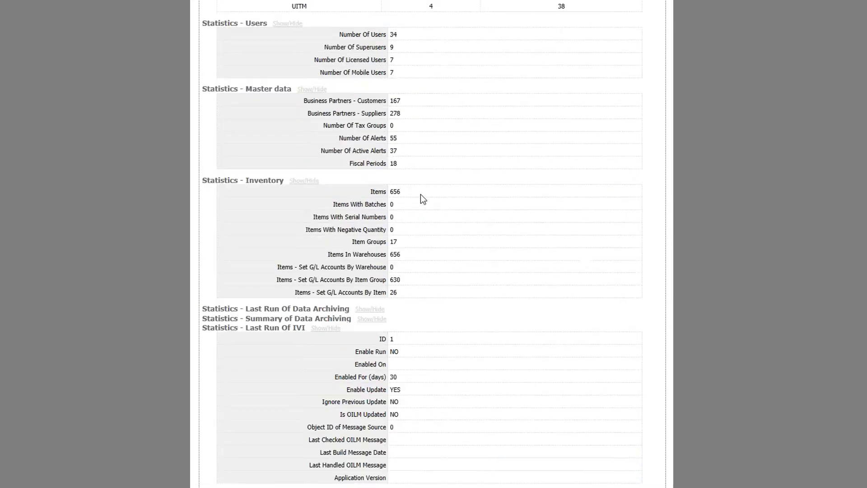
scroll(421, 194, up, 1)
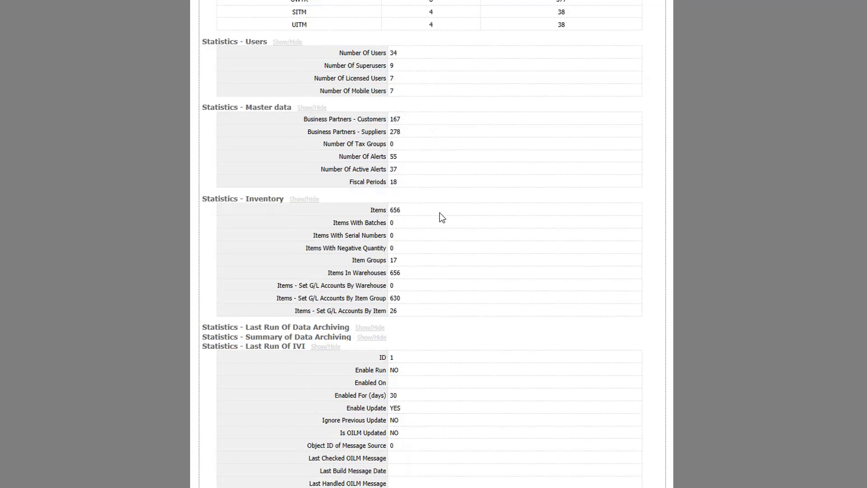
scroll(553, 239, down, 7)
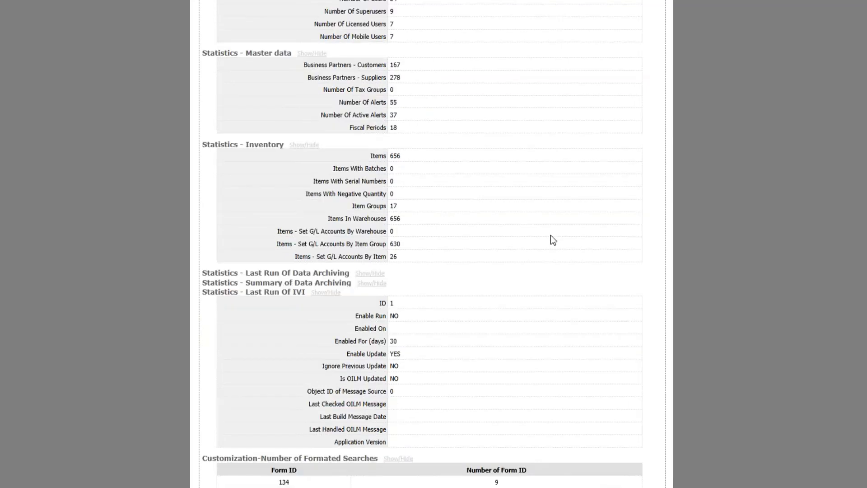
scroll(681, 235, down, 7)
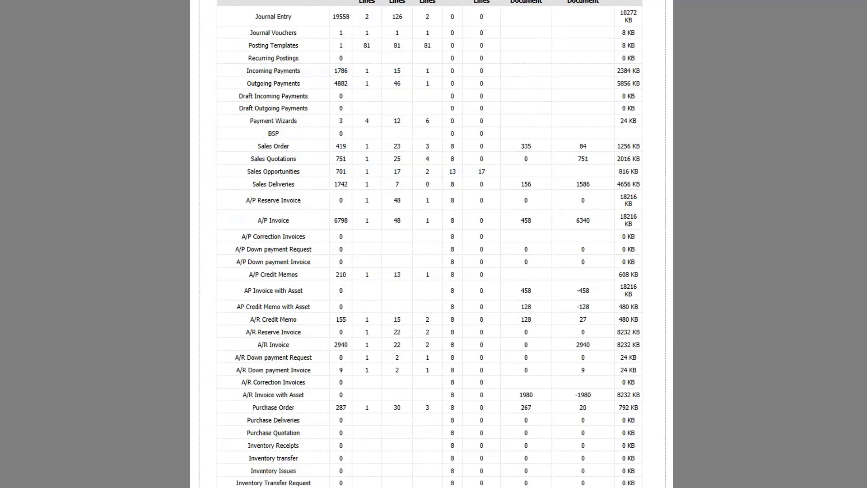
scroll(560, 375, down, 15)
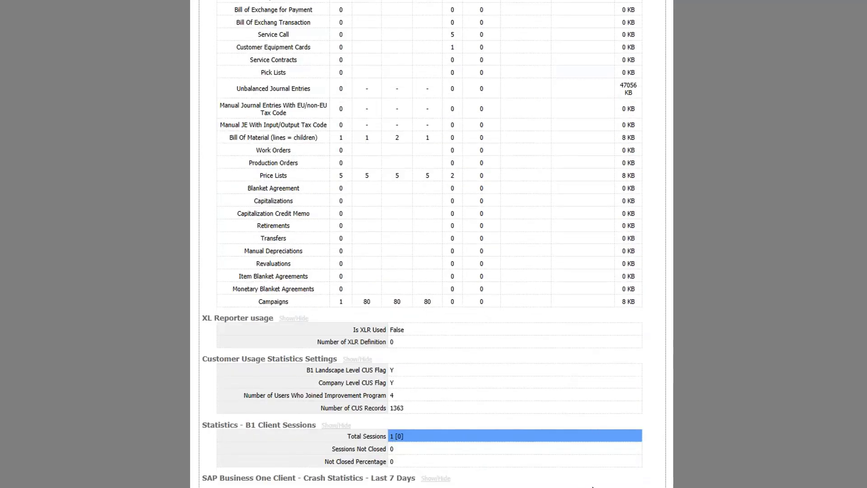
scroll(684, 429, down, 8)
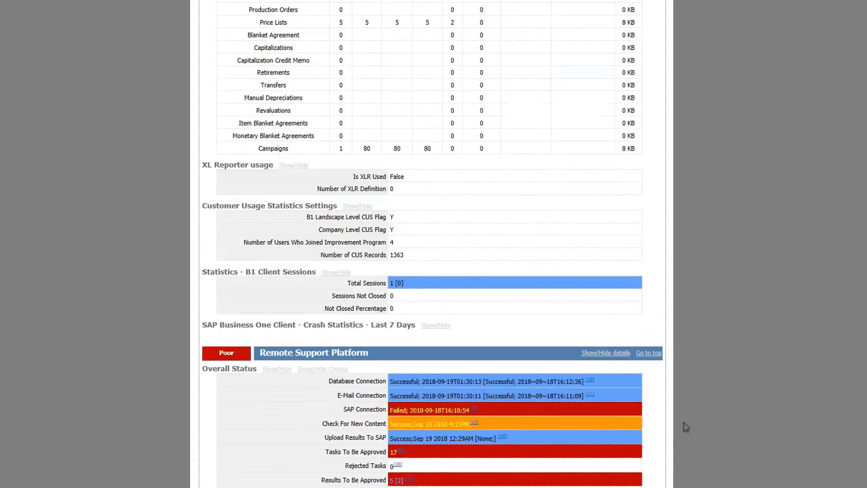
scroll(294, 140, down, 1)
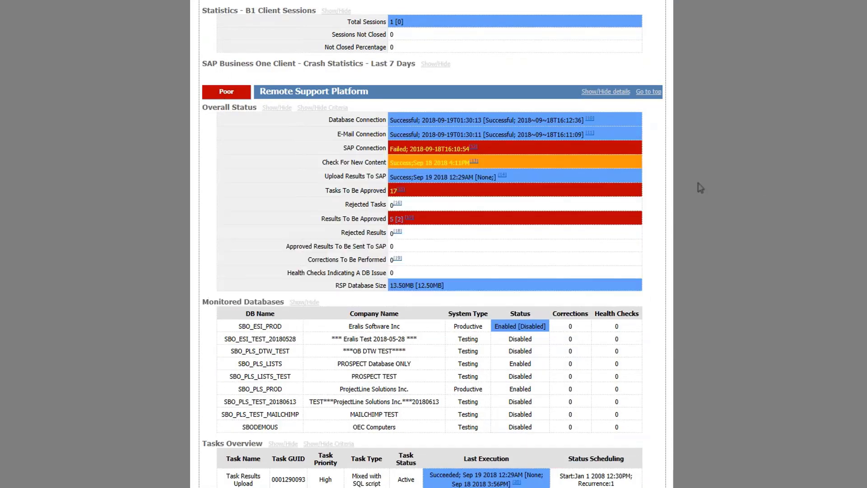
mouse_move(423, 189)
scroll(676, 211, down, 3)
scroll(378, 14, up, 7)
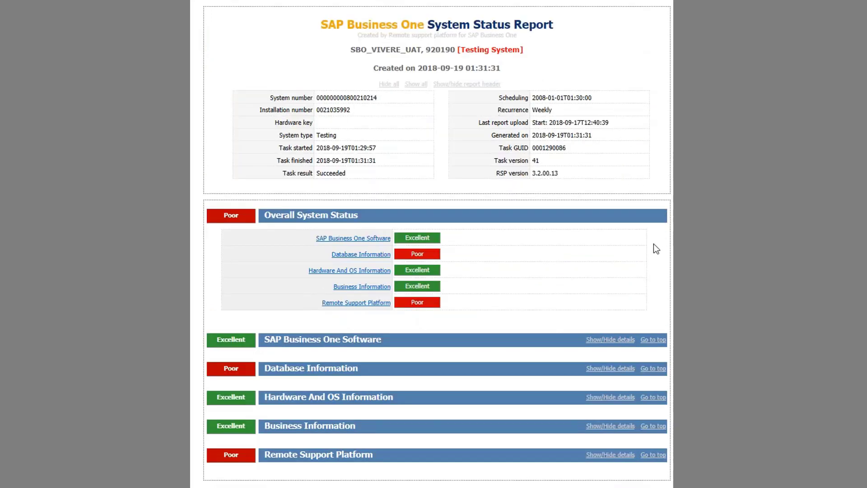
Expand the SAP Business One Software, Hardware And OS Information and Database Information sections.
click(610, 340)
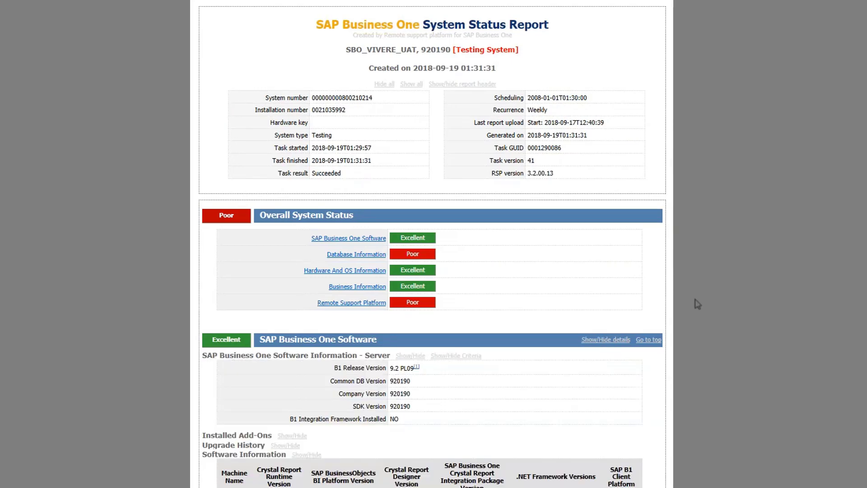
scroll(599, 442, down, 3)
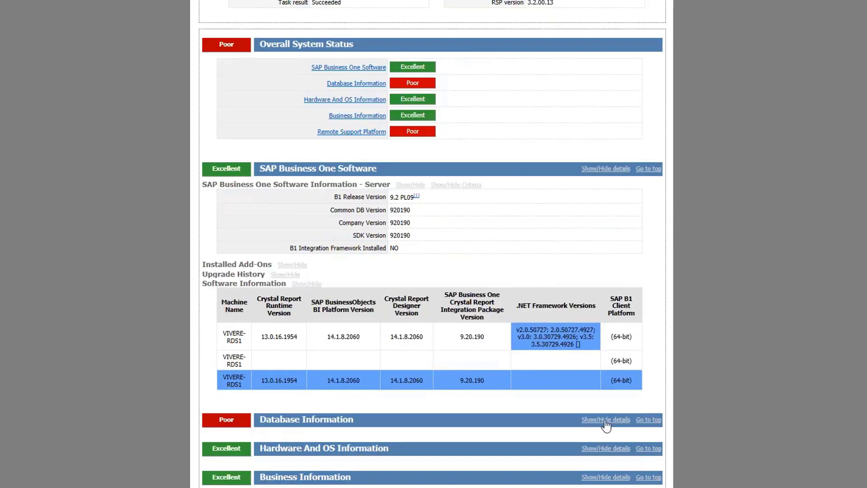
click(605, 448)
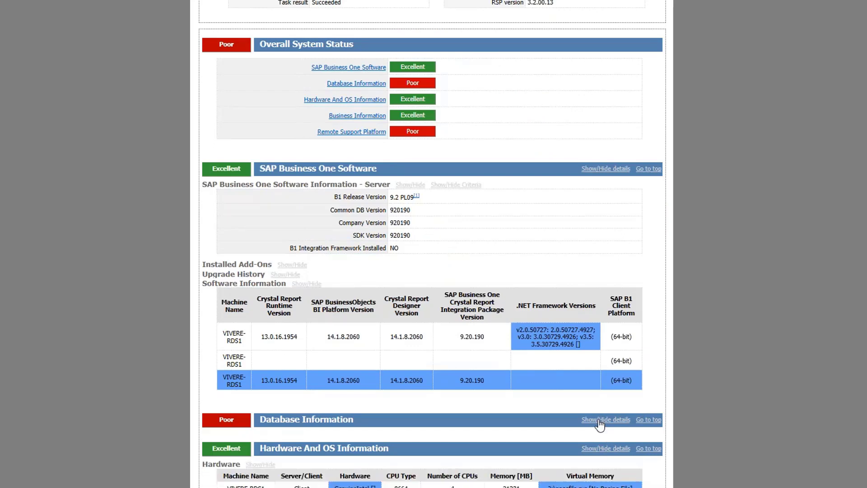
click(599, 419)
scroll(613, 369, down, 6)
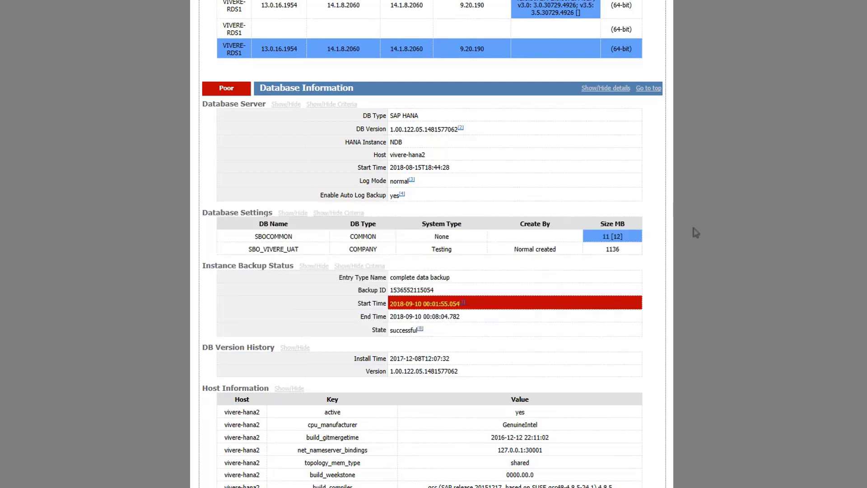
Review the expanded details down to Remote Support Platform: SAP connection failed, 17 tasks pending.
scroll(692, 232, down, 5)
scroll(705, 226, down, 20)
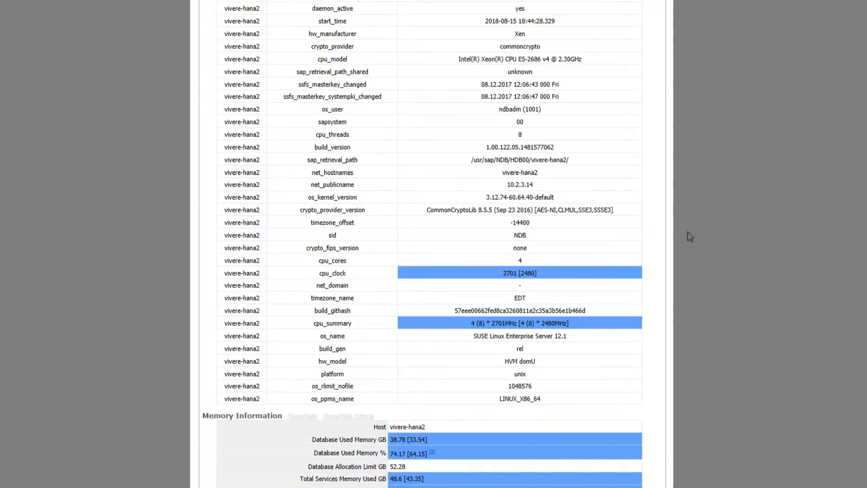
scroll(691, 289, up, 2)
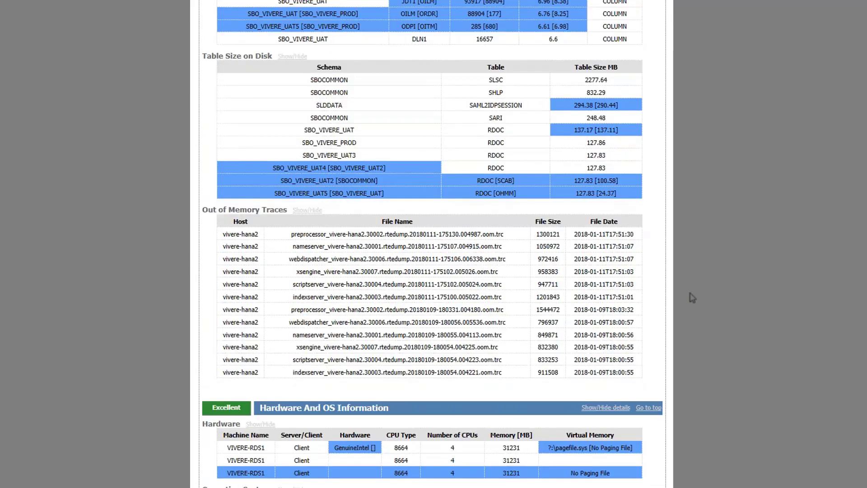
scroll(691, 296, down, 2)
scroll(691, 297, down, 4)
scroll(691, 296, up, 4)
scroll(620, 241, up, 12)
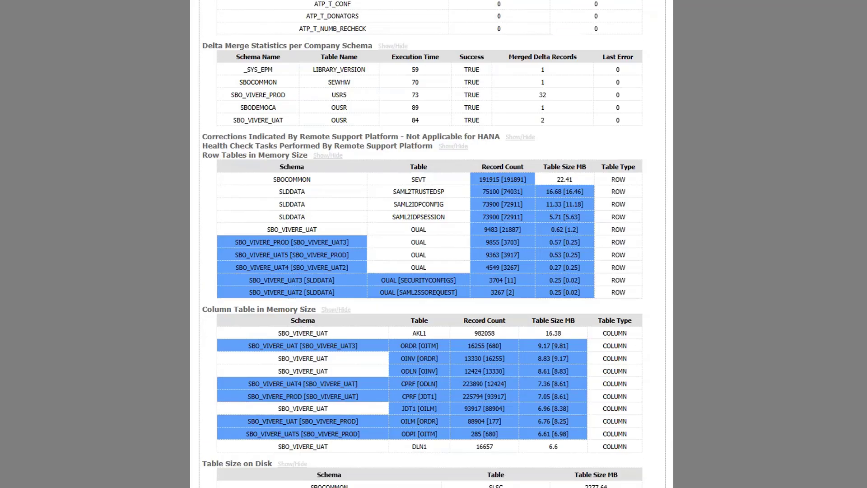
scroll(754, 195, up, 10)
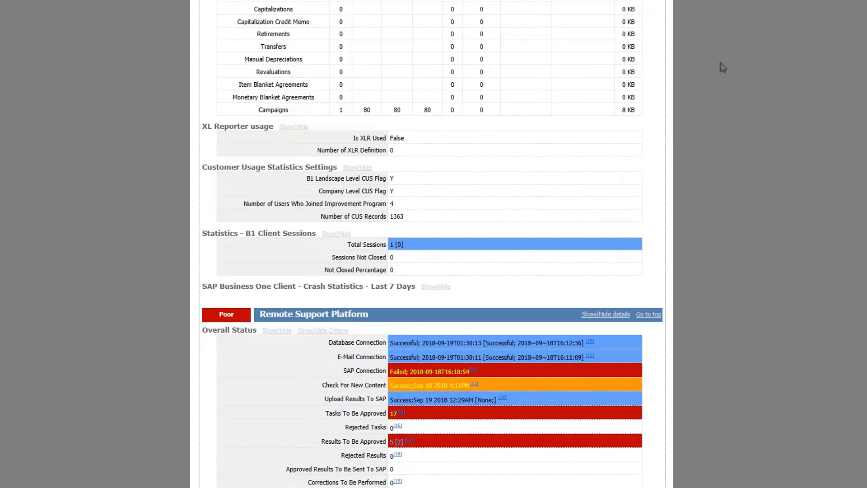